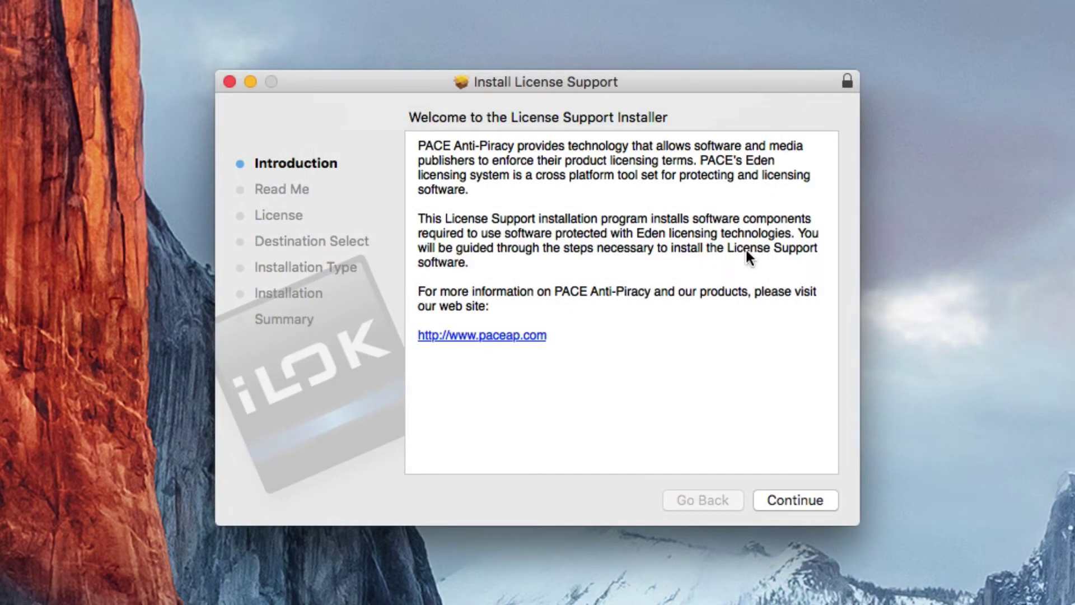
Install License Support, authorizing the installation with the admin password.
{"action": "left_click", "coordinate": [792, 499]}
{"action": "type", "text": "*******"}
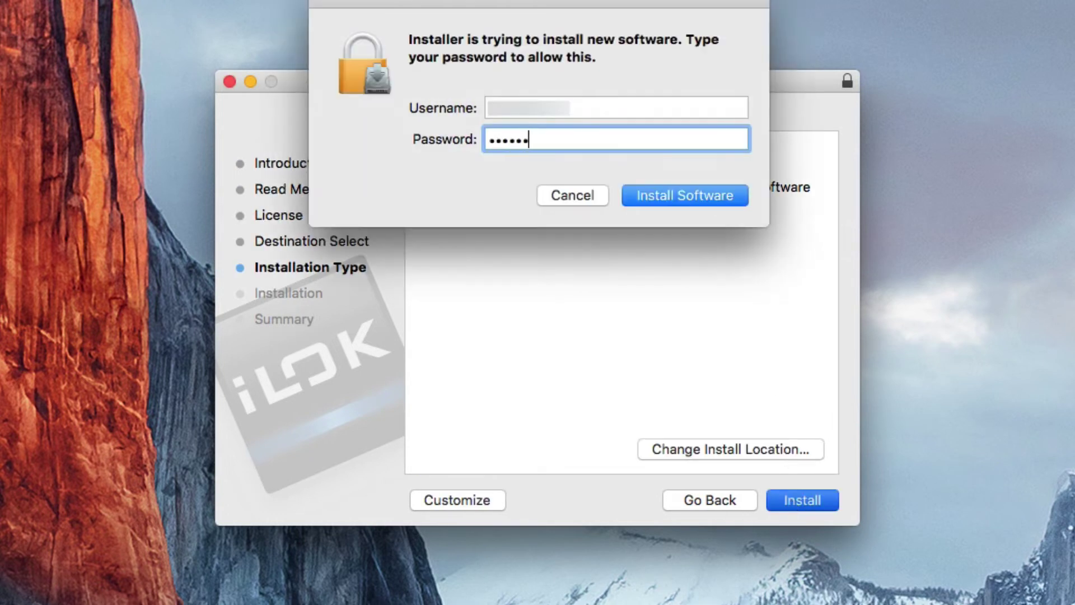
{"action": "key", "text": "Return"}
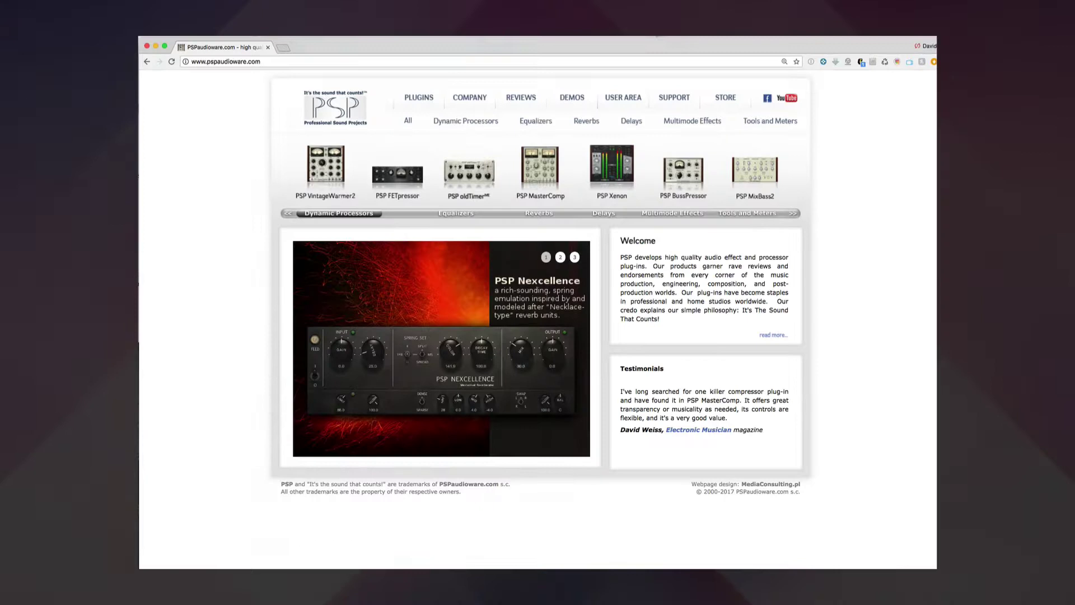
Log in to the PSP user area and download the Mac PSP Nexcellence installer.
{"action": "left_click", "coordinate": [625, 100]}
{"action": "left_click", "coordinate": [293, 203]}
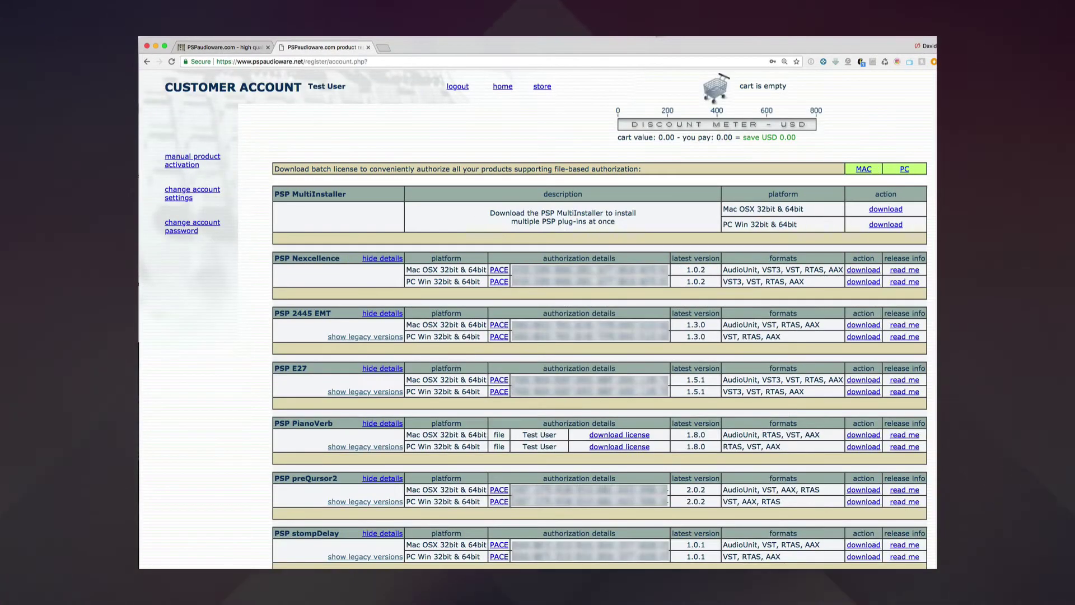
{"action": "left_click", "coordinate": [863, 269]}
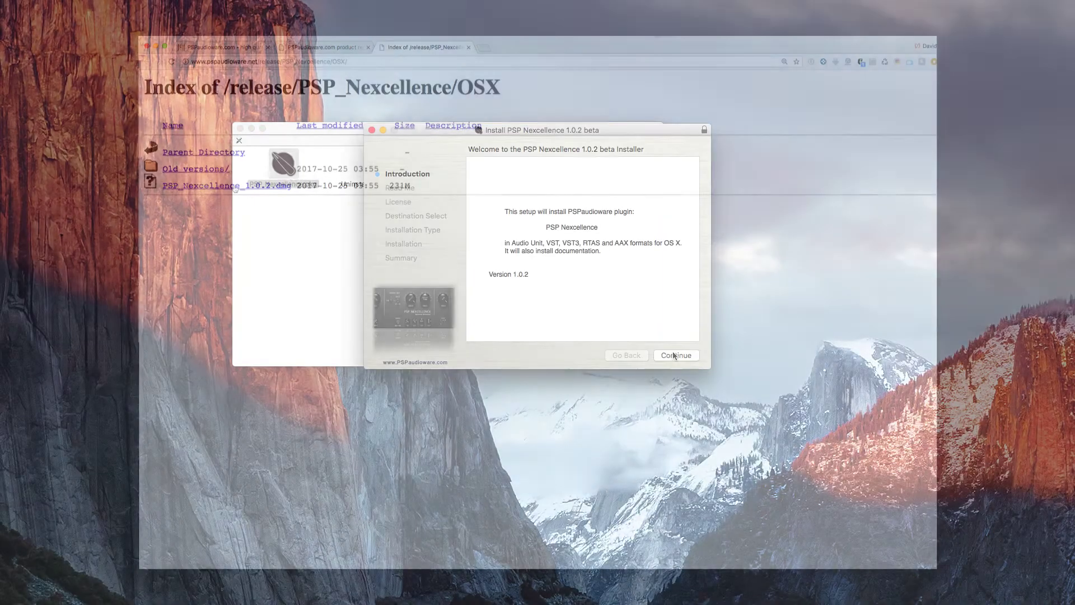
Go past the Read Me, agree to the license terms, and start the PSP Nexcellence 1.0.2 beta installation.
{"action": "left_click", "coordinate": [676, 355]}
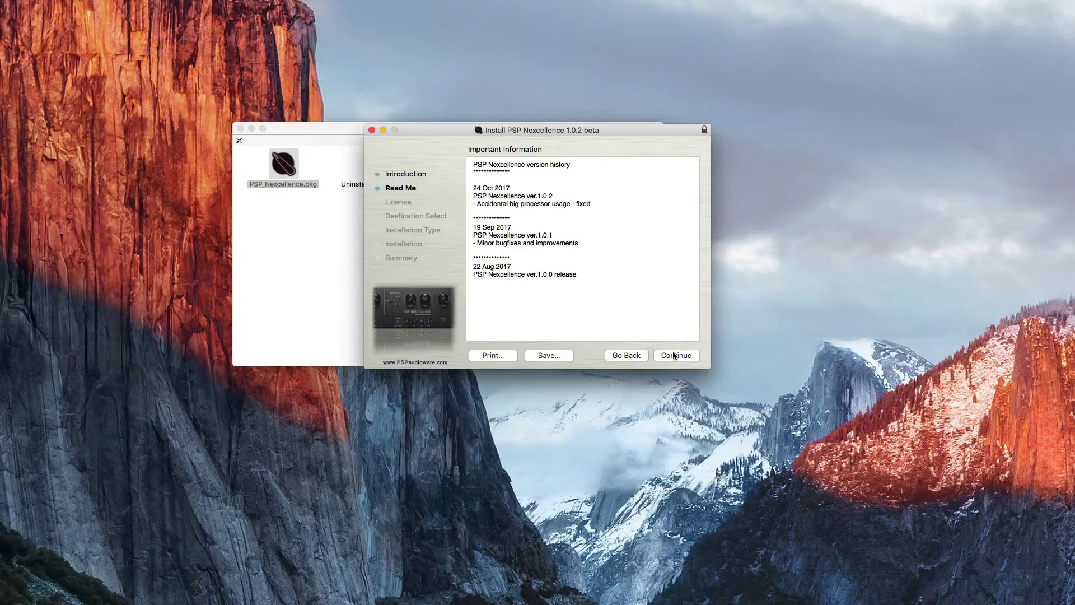
{"action": "left_click", "coordinate": [676, 355]}
{"action": "left_click", "coordinate": [676, 355]}
{"action": "left_click", "coordinate": [649, 220]}
{"action": "left_click", "coordinate": [667, 354]}
{"action": "left_click", "coordinate": [666, 354]}
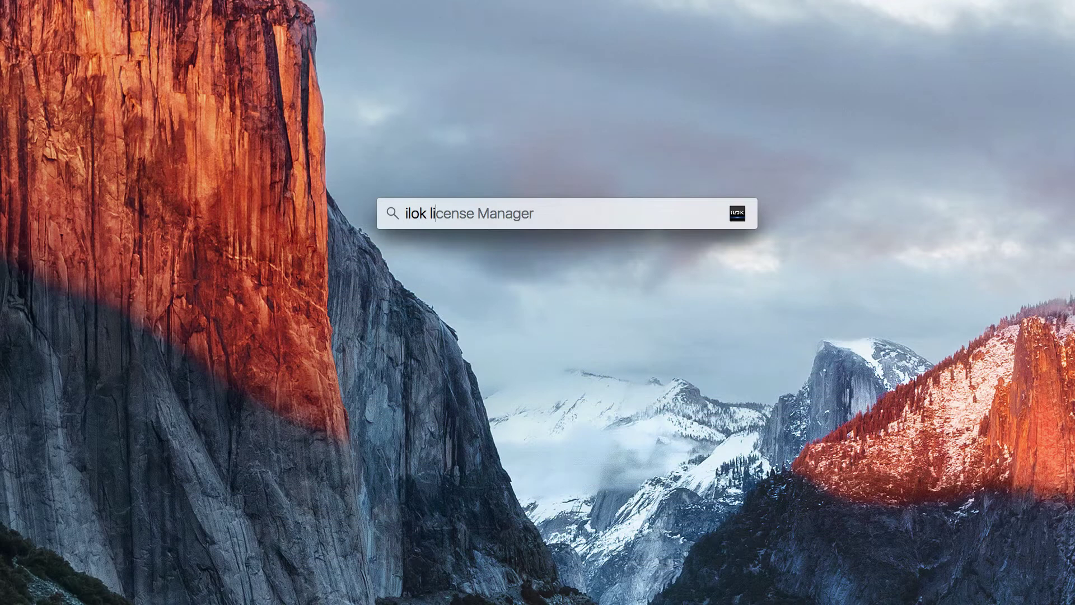
Launch iLok License Manager and sign in with the iLok user ID and account password.
{"action": "key", "text": "Return"}
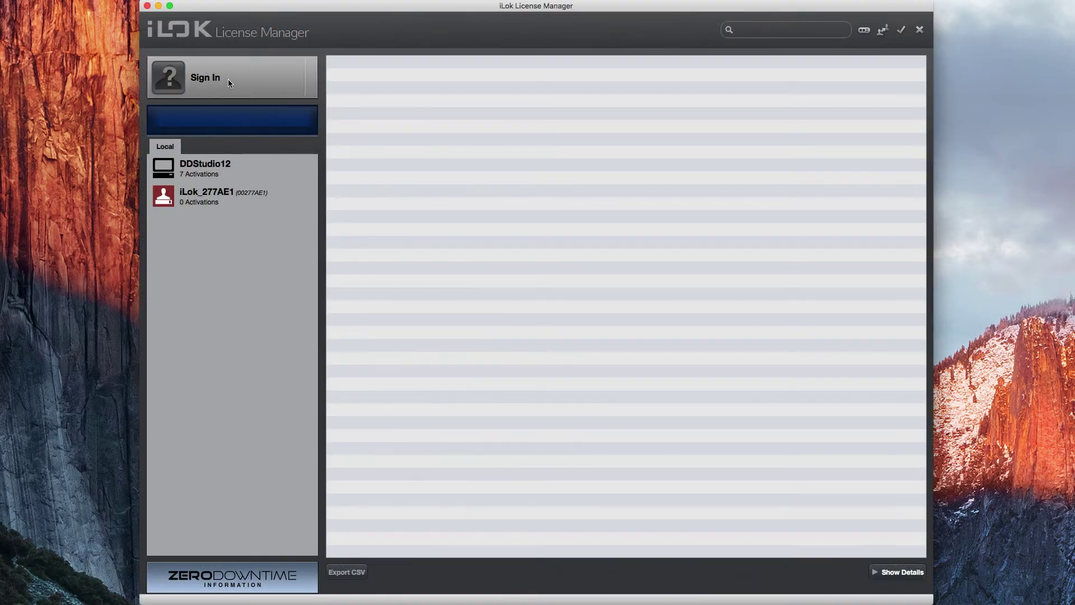
{"action": "left_click", "coordinate": [227, 79]}
{"action": "type", "text": "psptestuser"}
{"action": "key", "text": "Tab"}
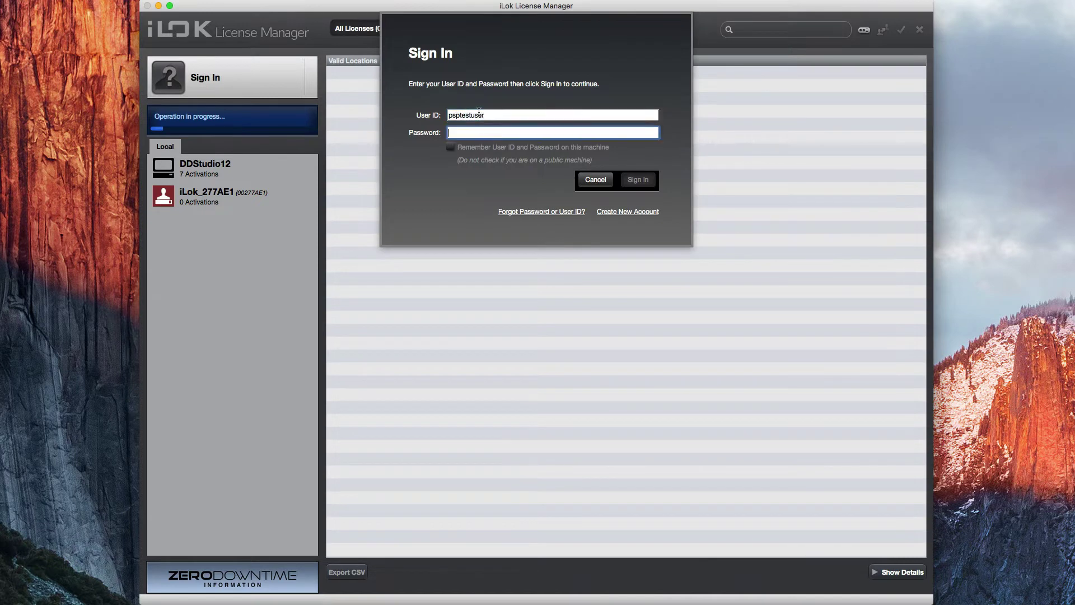
{"action": "key", "text": "ctrl+v"}
{"action": "left_click", "coordinate": [638, 179]}
Paste the PSP Nexcellence activation code into the redeem boxes and submit it.
{"action": "left_click", "coordinate": [864, 31]}
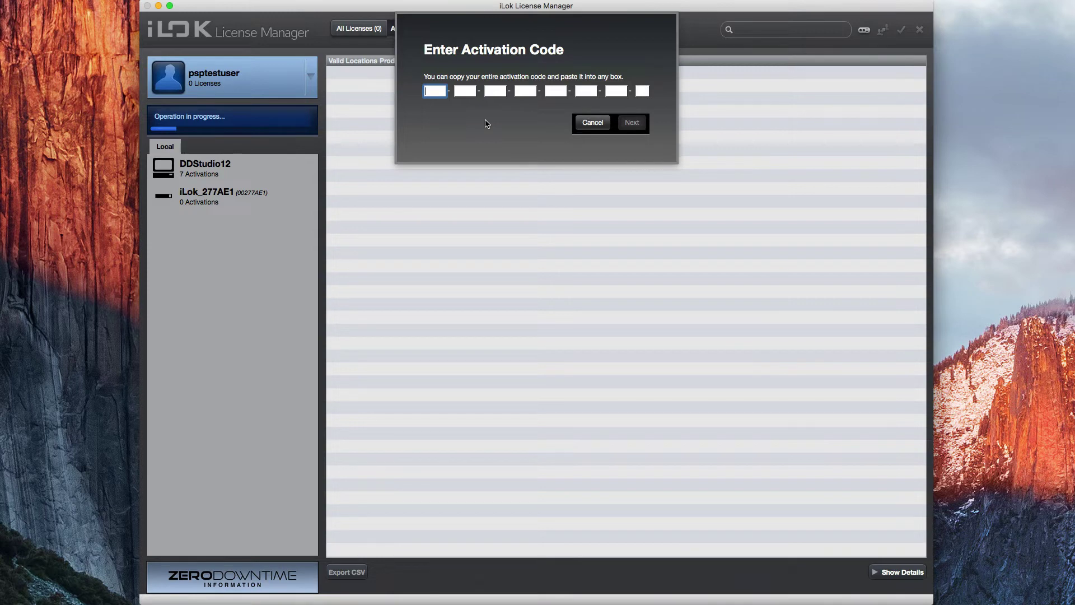
{"action": "key", "text": "super+v"}
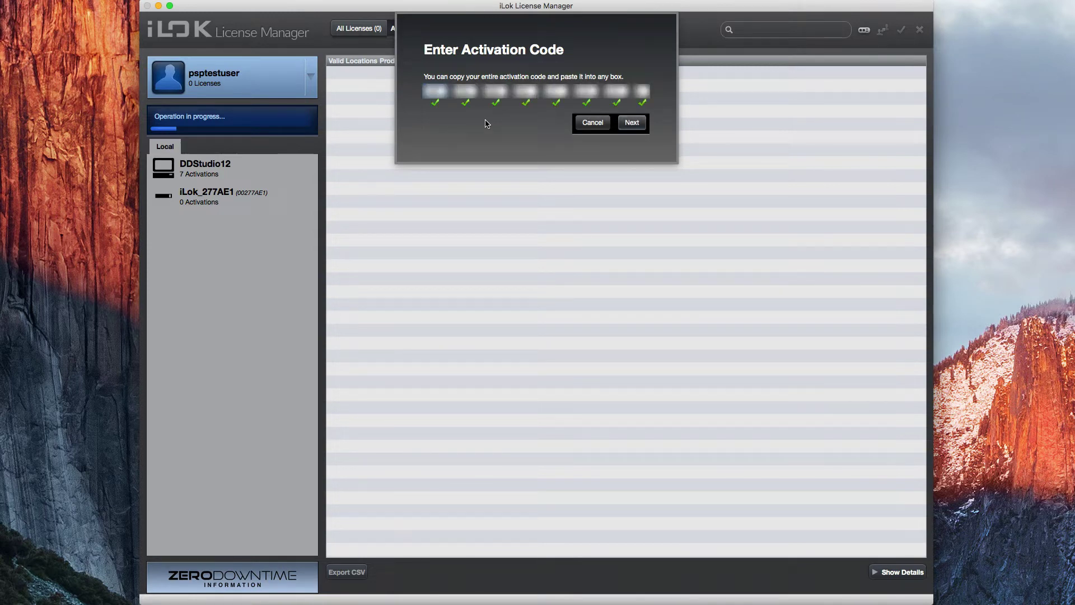
{"action": "left_click", "coordinate": [630, 122]}
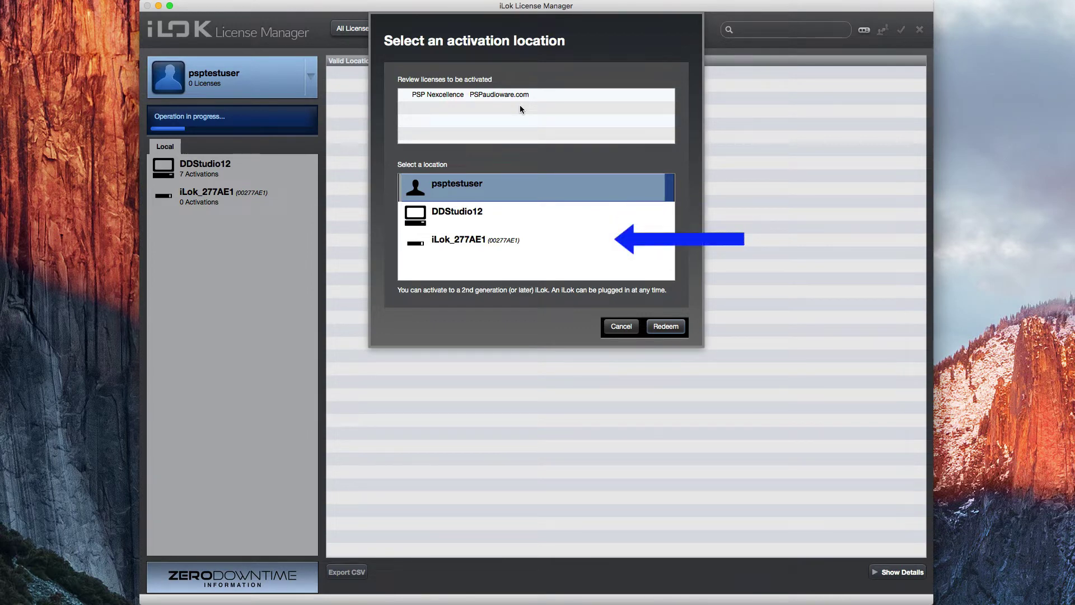
Activate PSP Nexcellence on iLok_277AE1 and confirm, leaving 1 of 3 activations used.
{"action": "left_click", "coordinate": [532, 242]}
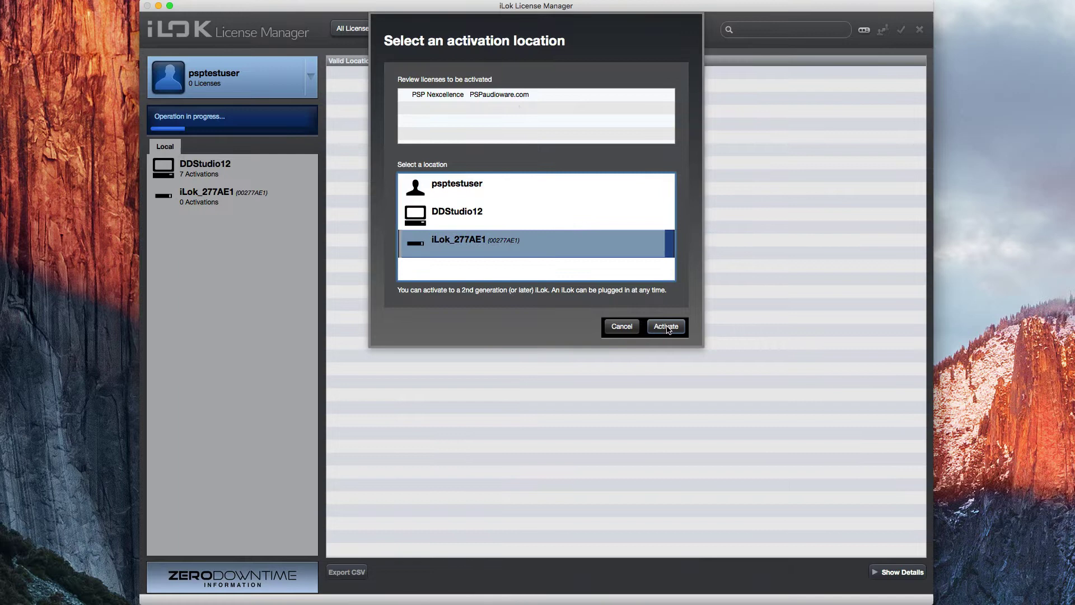
{"action": "left_click", "coordinate": [667, 326]}
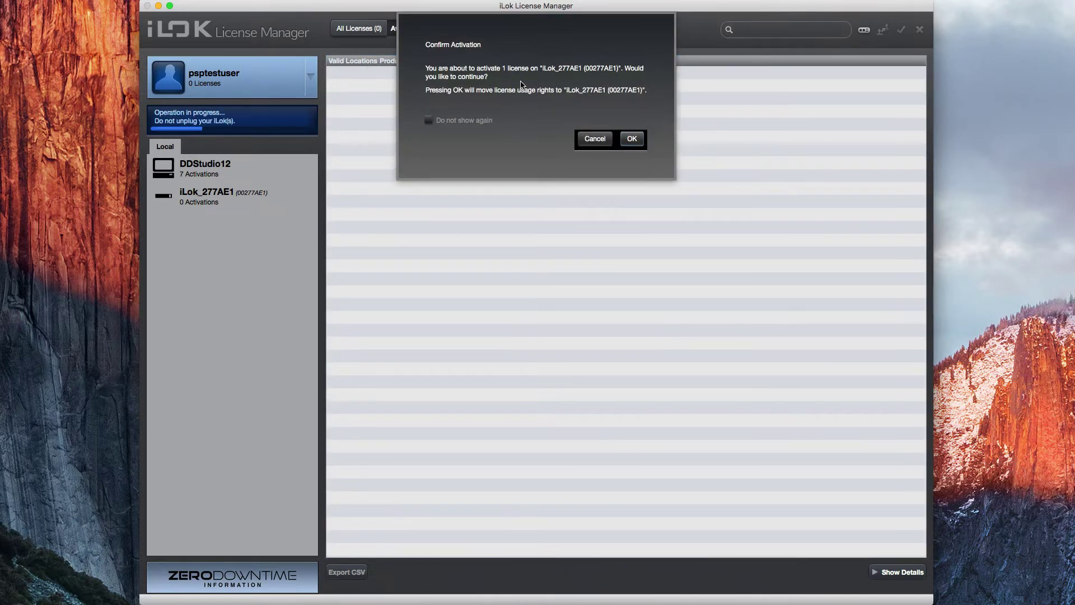
{"action": "left_click", "coordinate": [630, 139]}
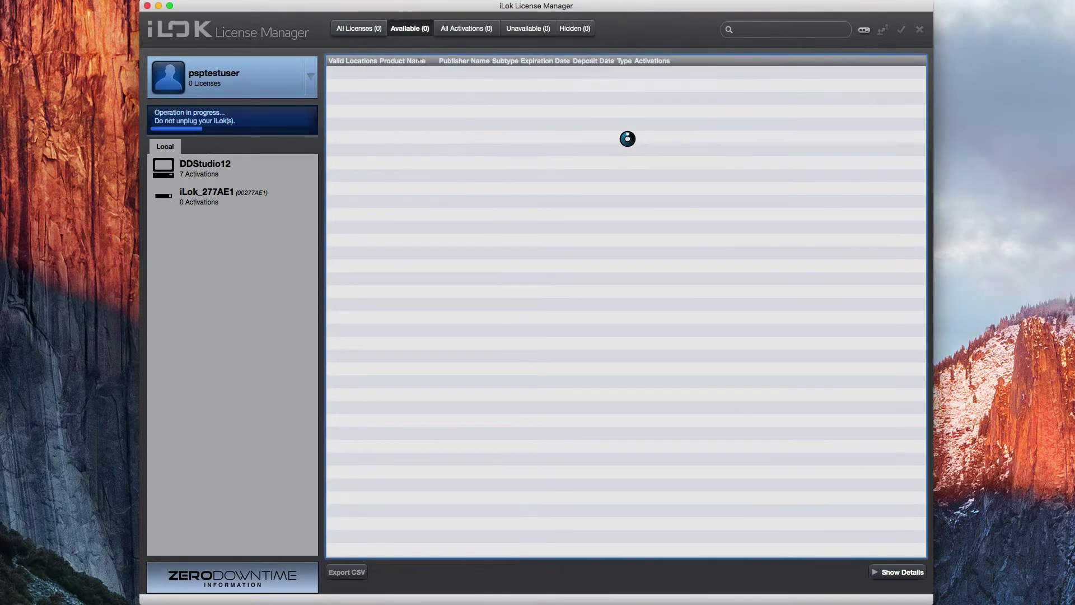
{"action": "left_click", "coordinate": [630, 126]}
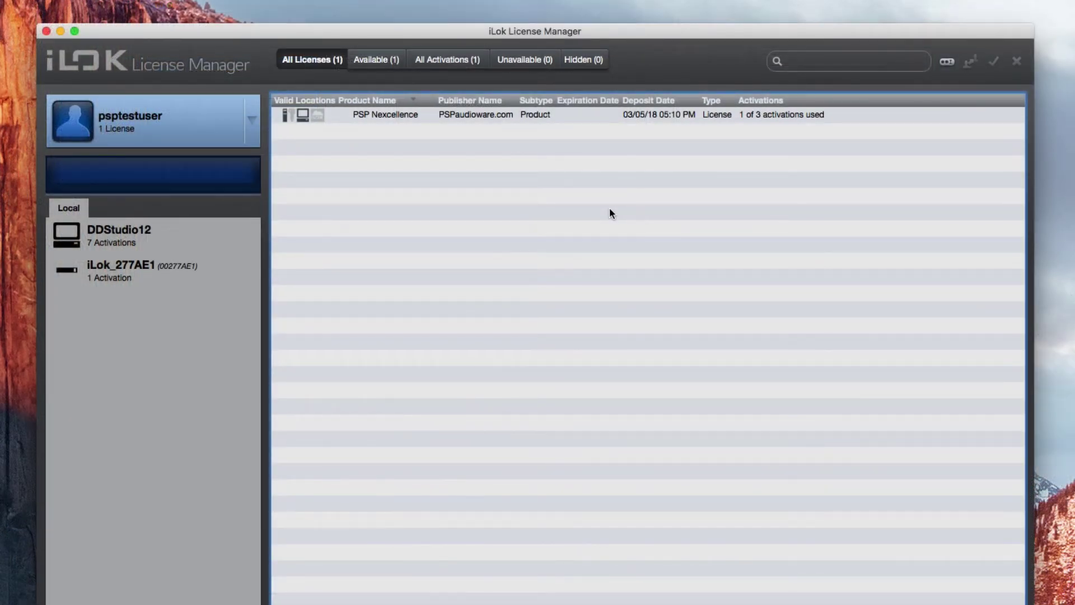
Drag the PSP Nexcellence license onto DDStudio12 and confirm, reaching 2 of 3 activations.
{"action": "left_click", "coordinate": [710, 116]}
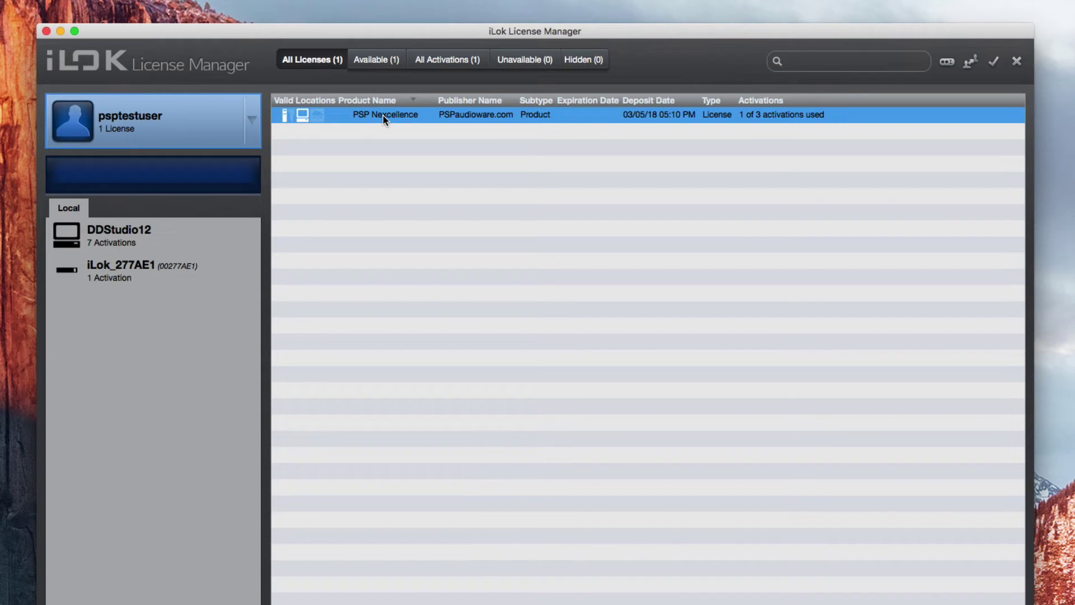
{"action": "mouse_move", "coordinate": [383, 115]}
{"action": "left_mouse_down"}
{"action": "mouse_move", "coordinate": [187, 186]}
{"action": "mouse_move", "coordinate": [126, 236]}
{"action": "left_mouse_up"}
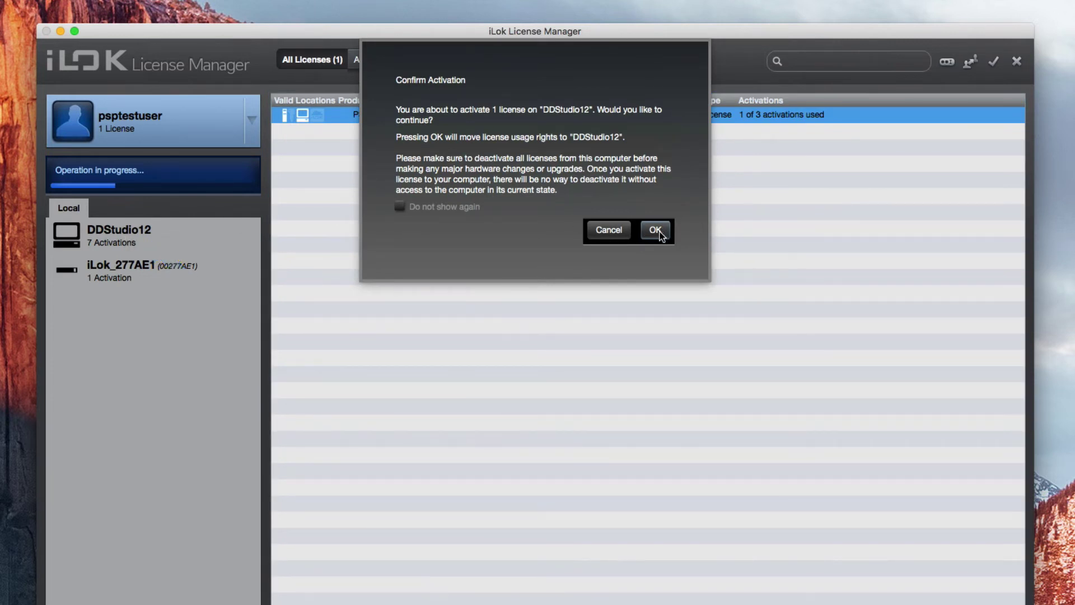
{"action": "left_click", "coordinate": [655, 230]}
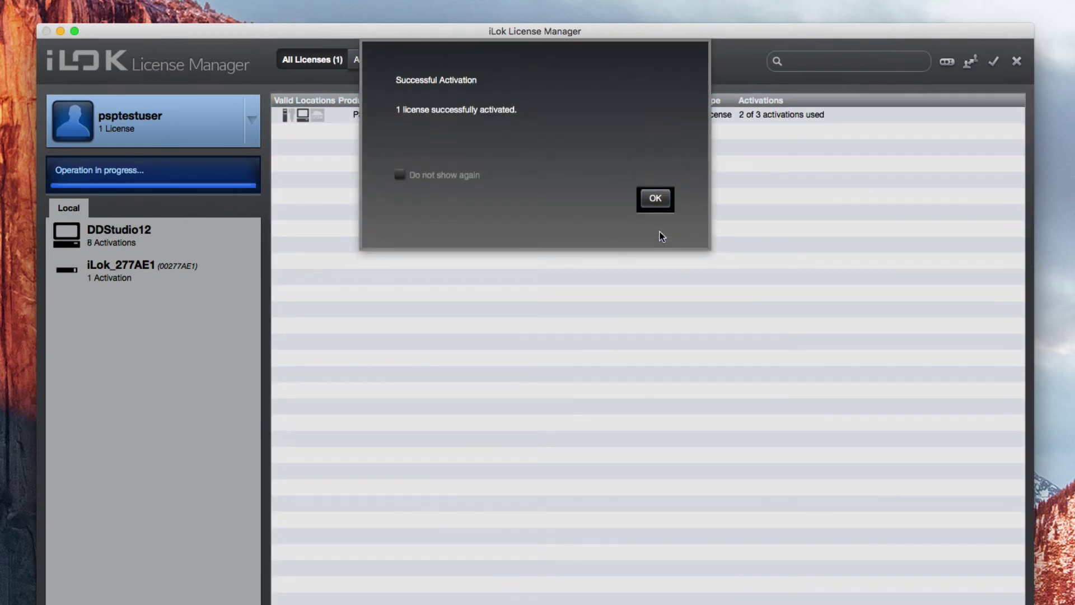
{"action": "left_click", "coordinate": [655, 199]}
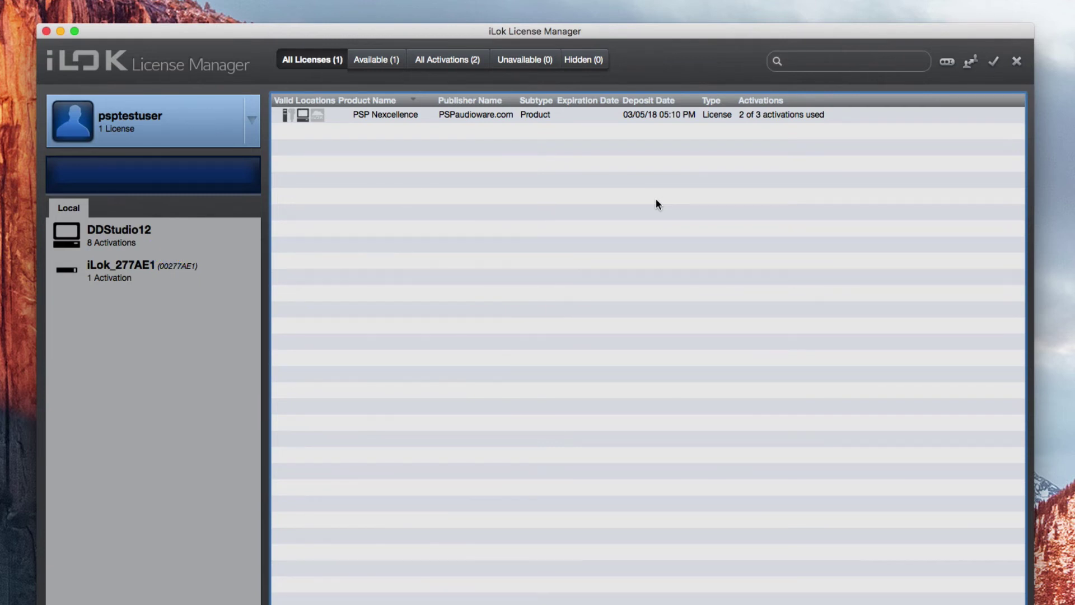
Deactivate PSP Nexcellence from iLok_277AE1 via its context menu and confirm, leaving 0 activations there.
{"action": "left_click", "coordinate": [120, 274]}
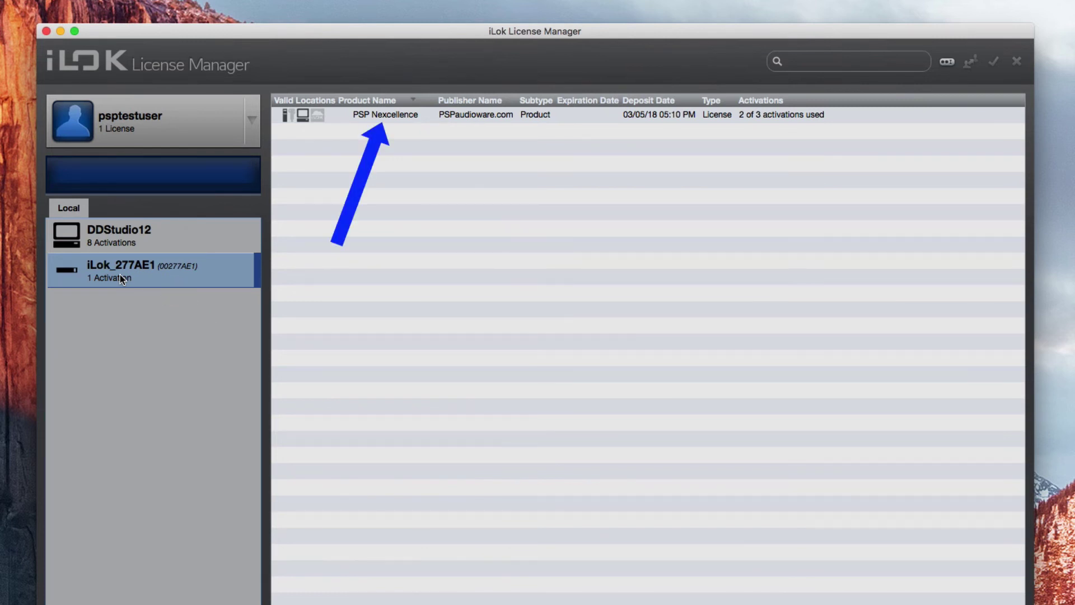
{"action": "right_click", "coordinate": [383, 116]}
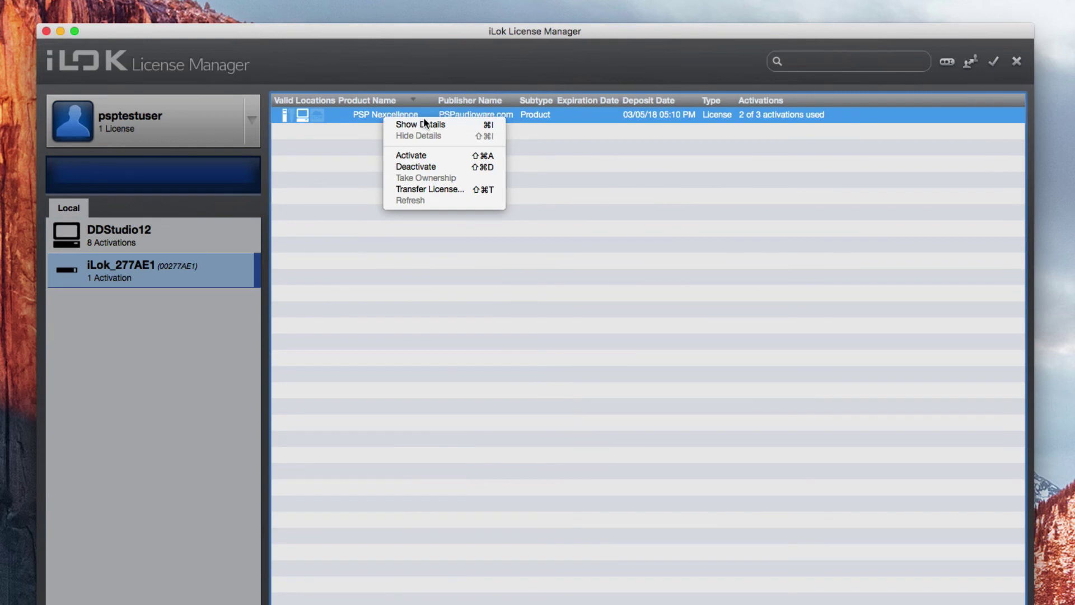
{"action": "left_click", "coordinate": [430, 168]}
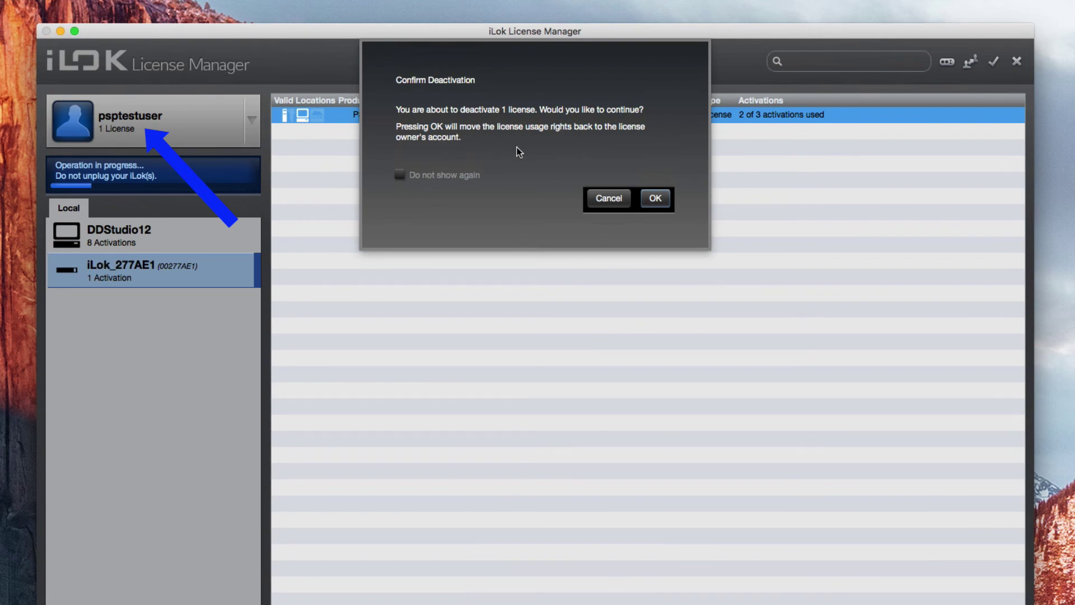
{"action": "left_click", "coordinate": [655, 201]}
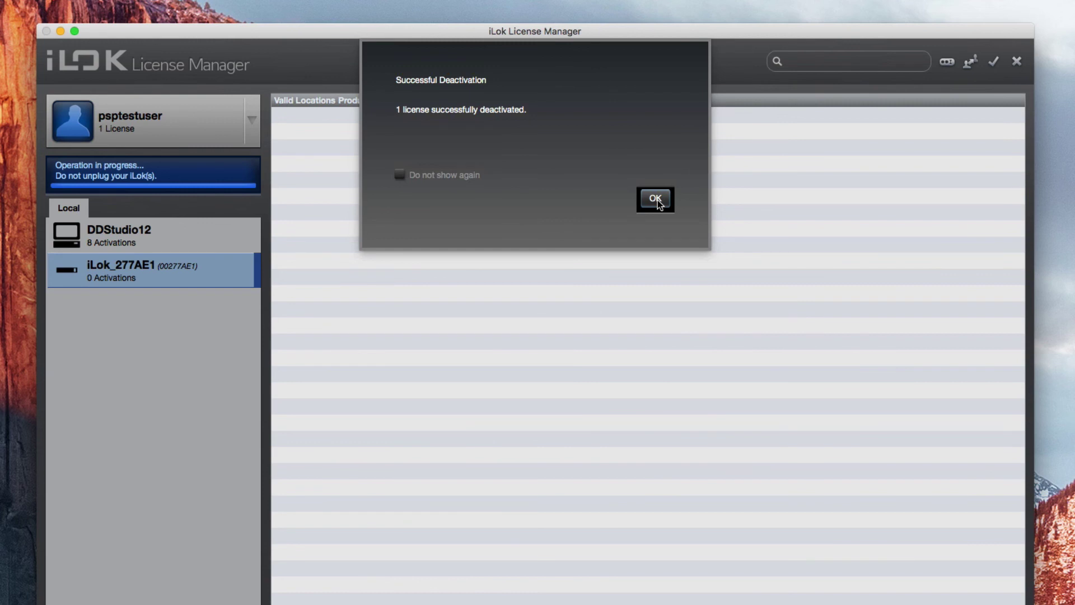
{"action": "left_click", "coordinate": [656, 199]}
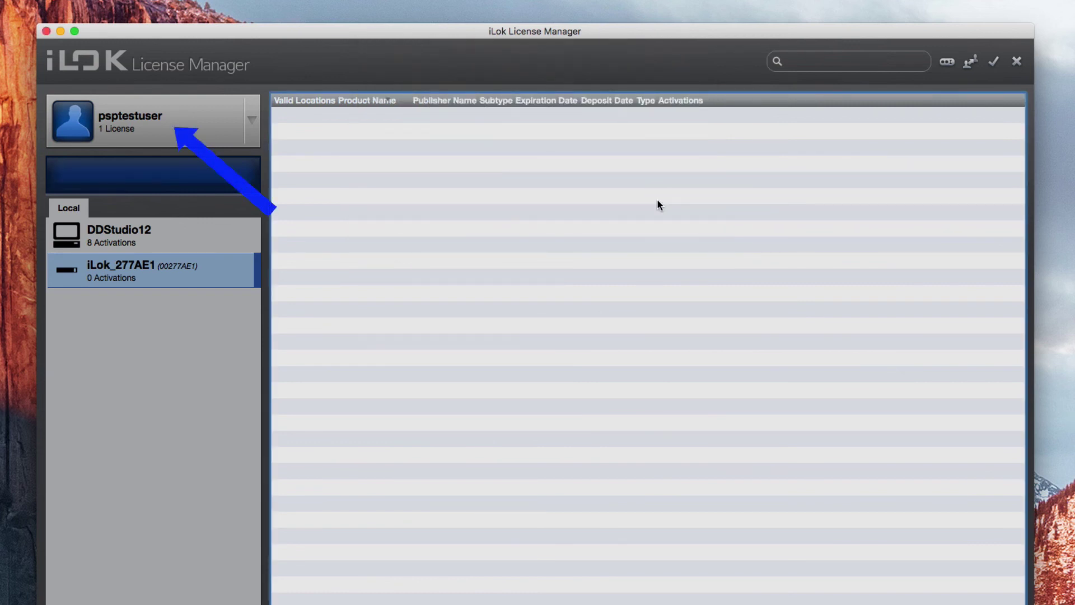